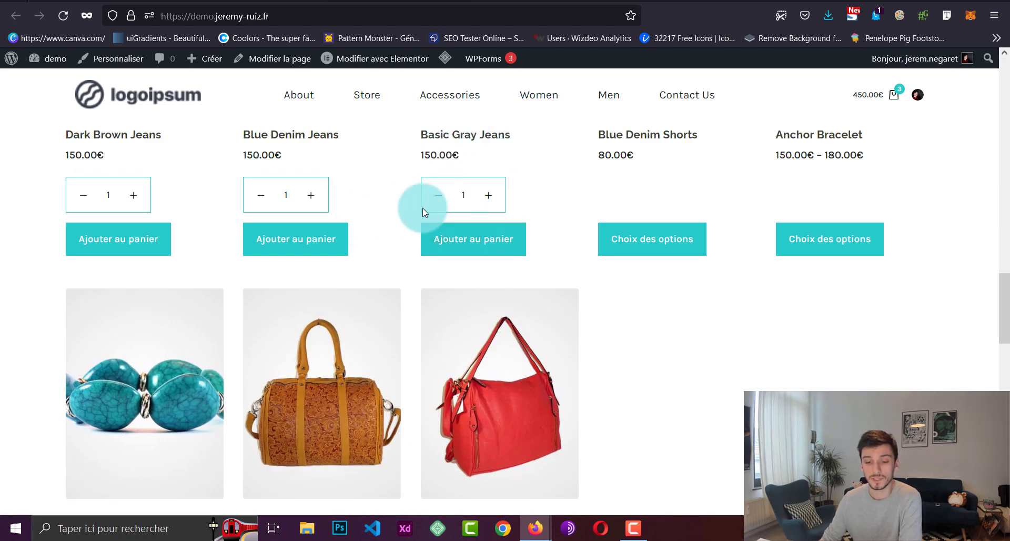
Step: Switch to the site's installed extensions in the WordPress admin and open the page for adding new extensions
click(506, 1)
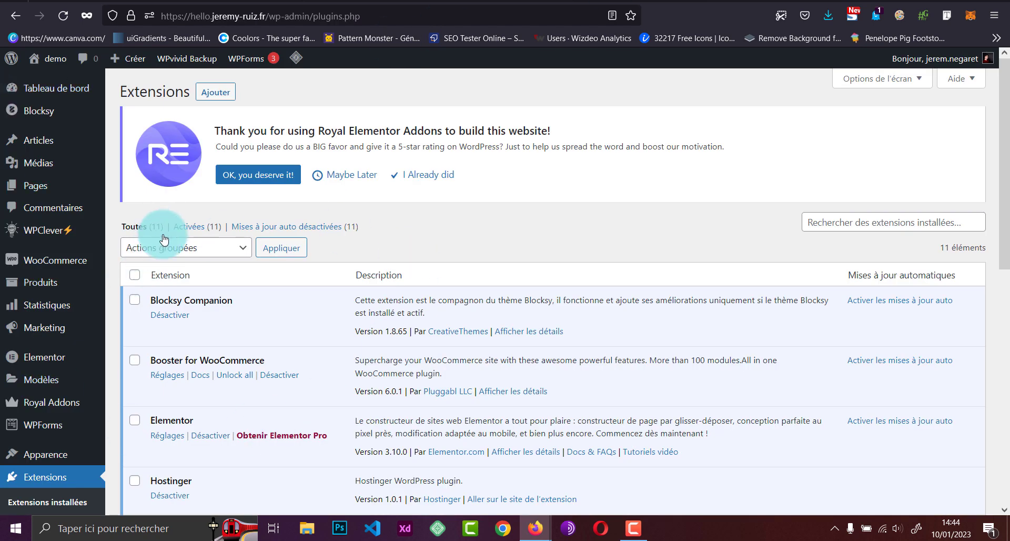
scroll(74, 316, down, 3)
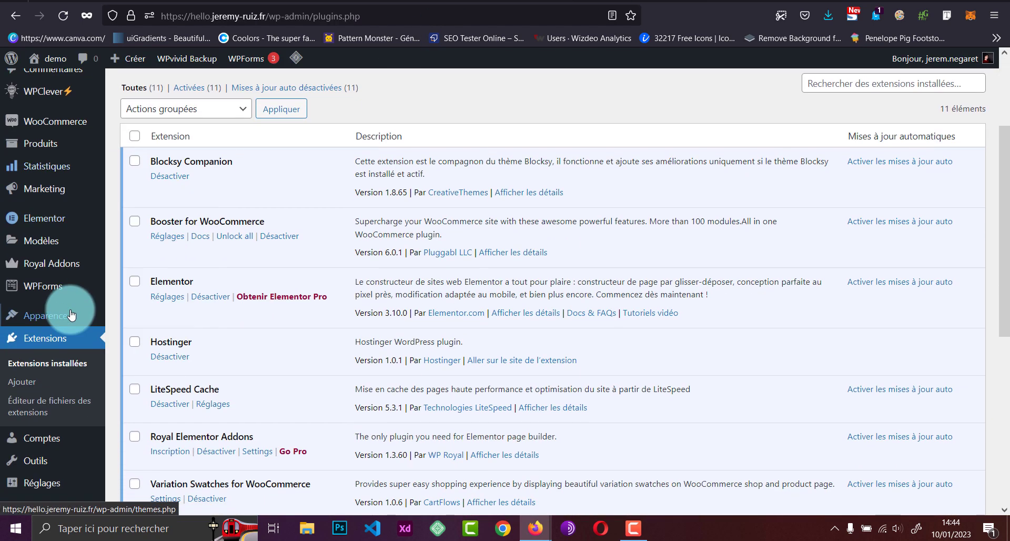
scroll(173, 289, up, 3)
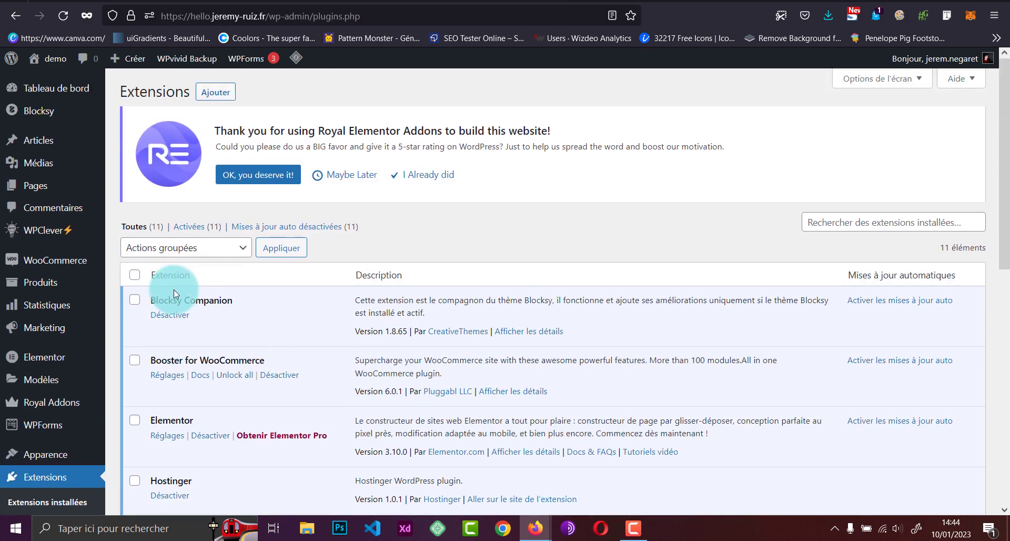
click(218, 94)
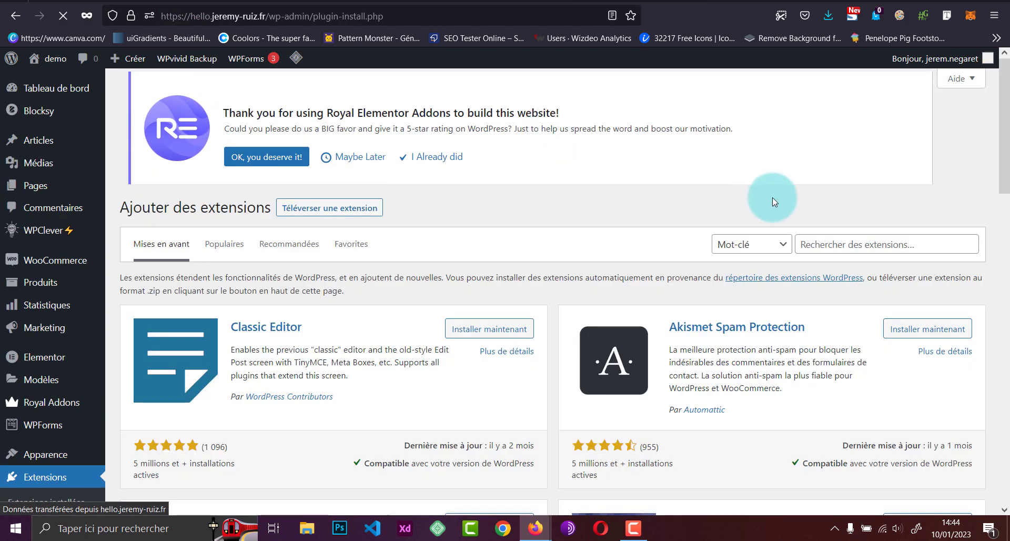
Step: Search the extension directory for "woocommerce quantity field"
click(834, 240)
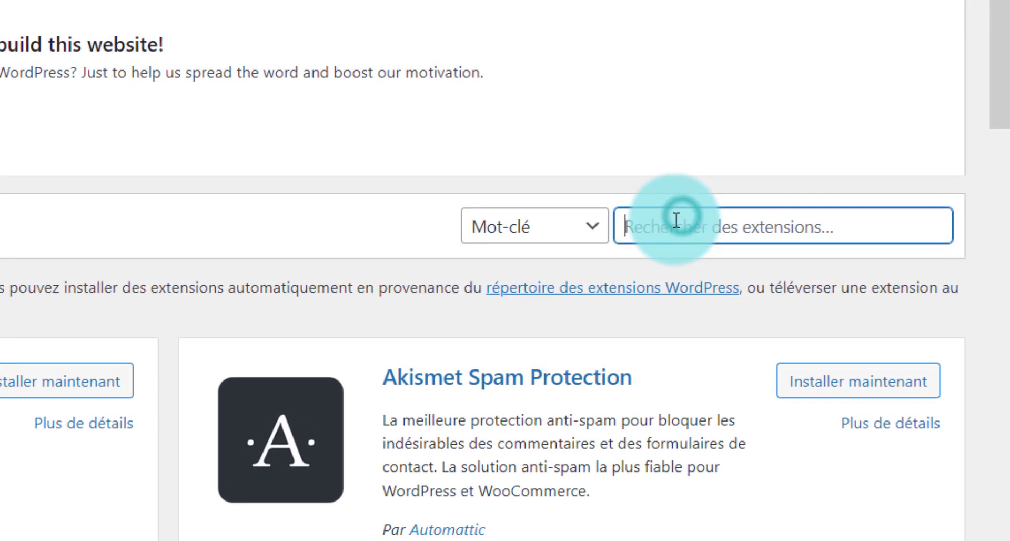
text(quantit)
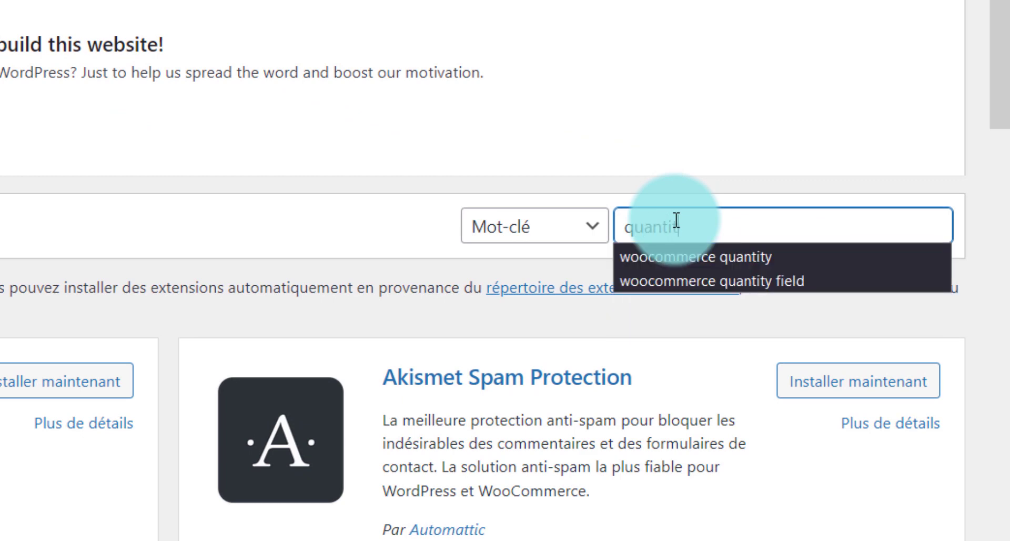
text(y filed)
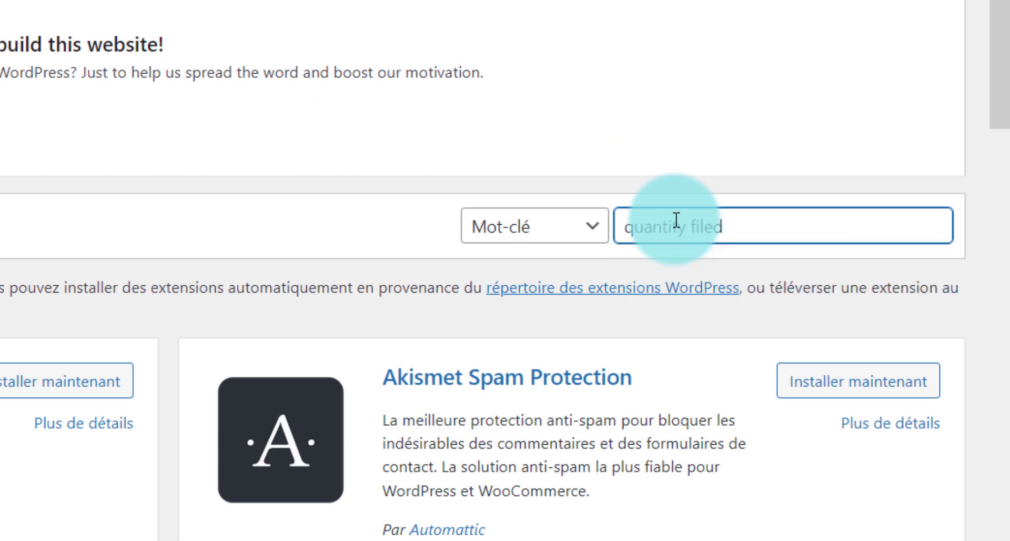
key(BackSpace)
key(BackSpace)
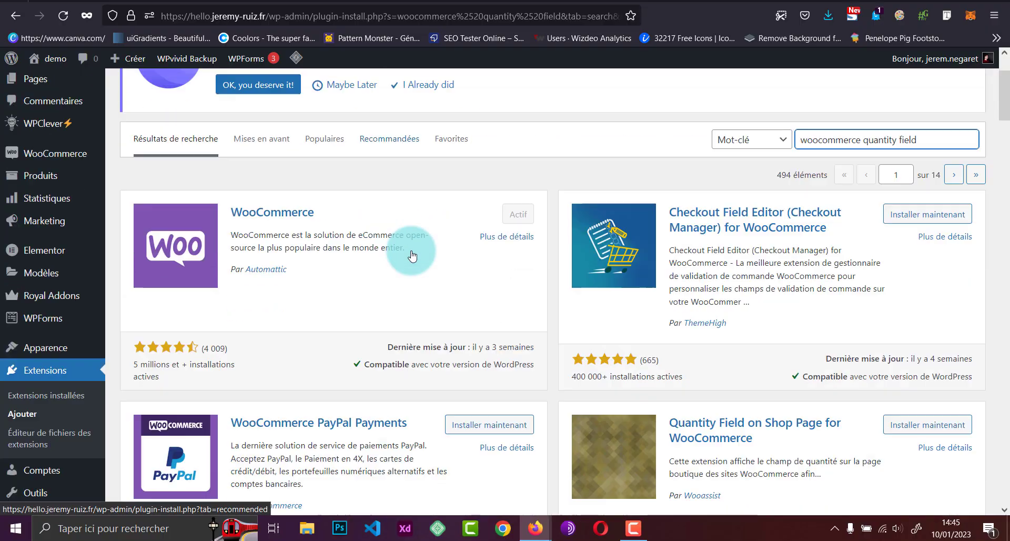
Step: Install and activate the Quantity Field on Shop Page for WooCommerce extension, and find it among the installed extensions
scroll(411, 253, down, 2)
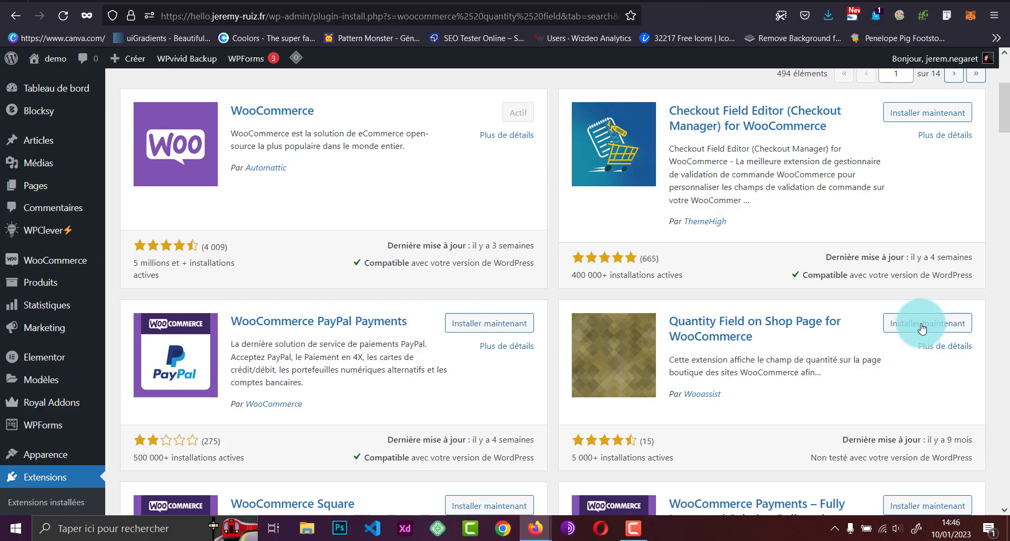
click(929, 325)
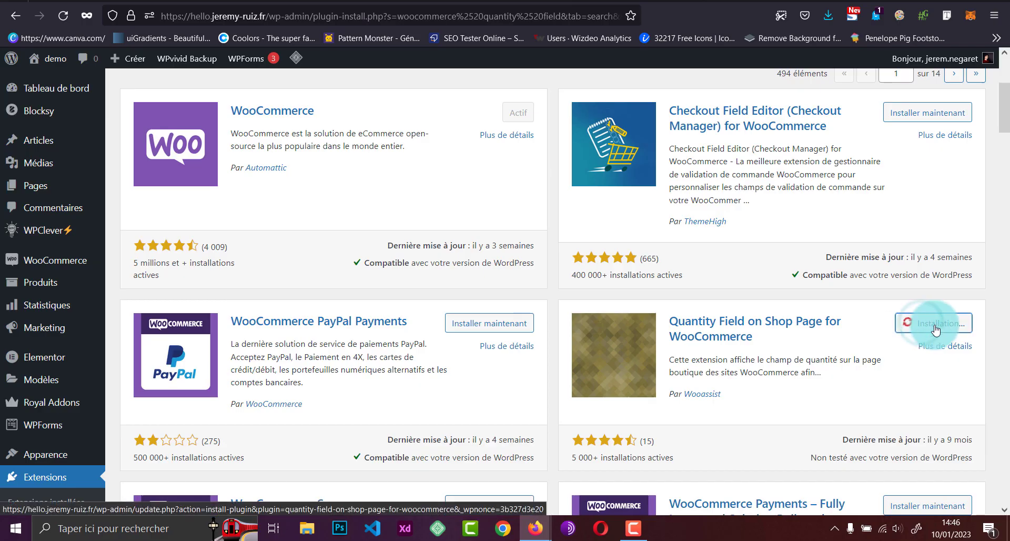
click(943, 321)
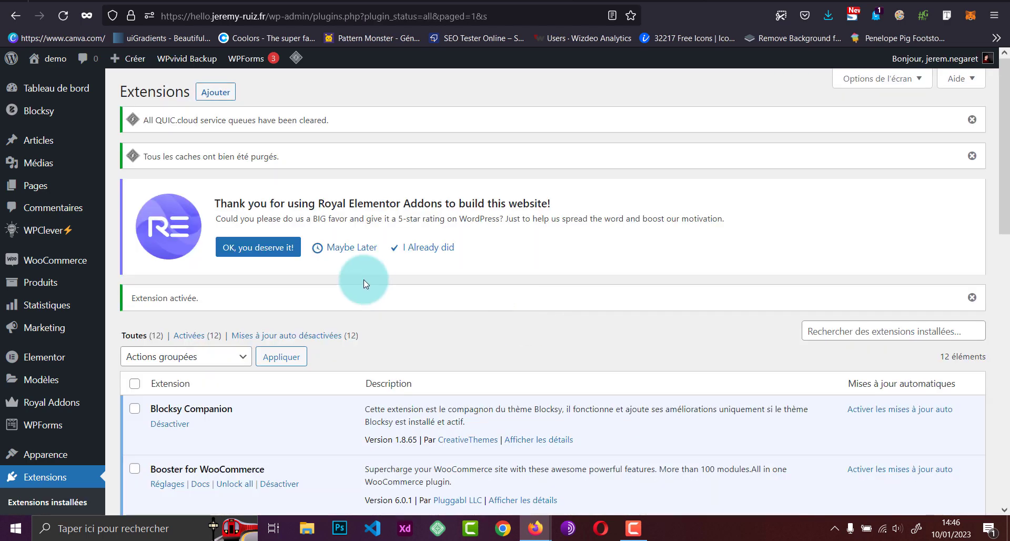
scroll(363, 280, down, 8)
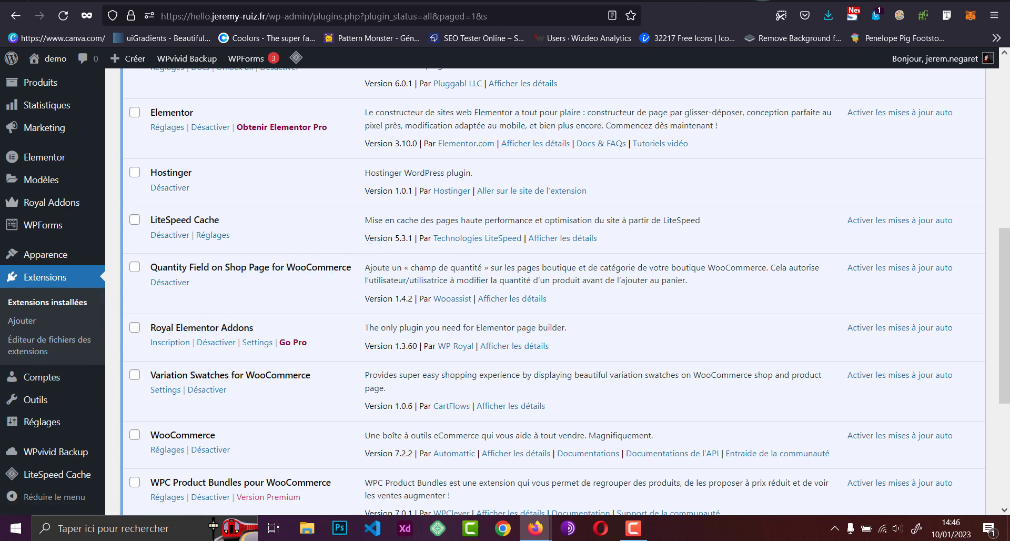
Step: Reload the shop's home page, set the Basic Gray Jeans quantity to 3 and add them to the cart
click(762, 0)
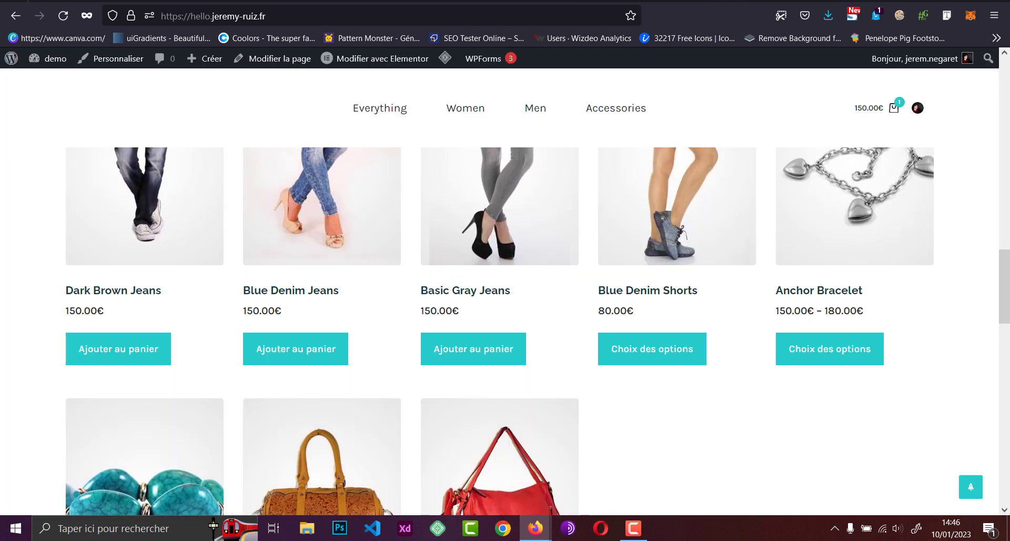
click(58, 8)
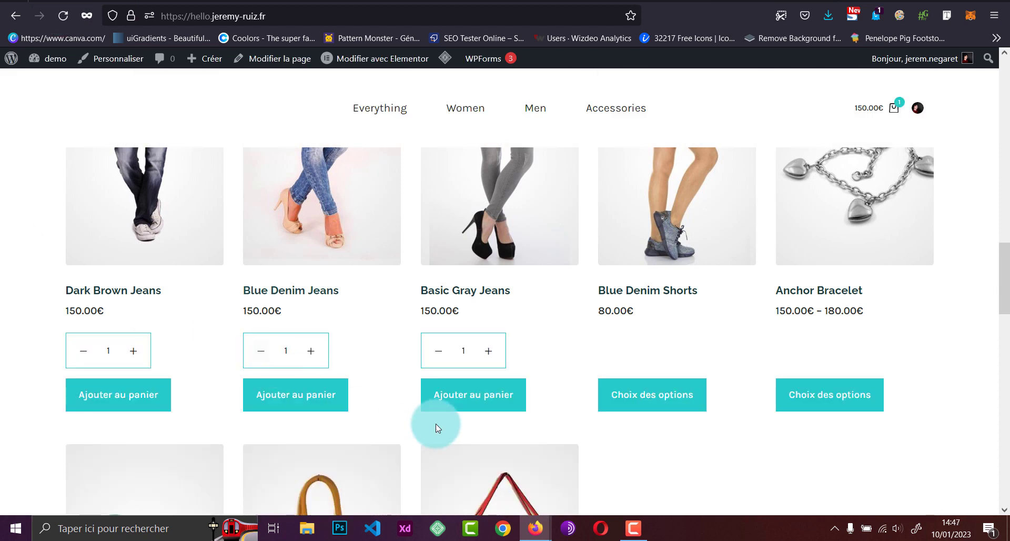
click(488, 350)
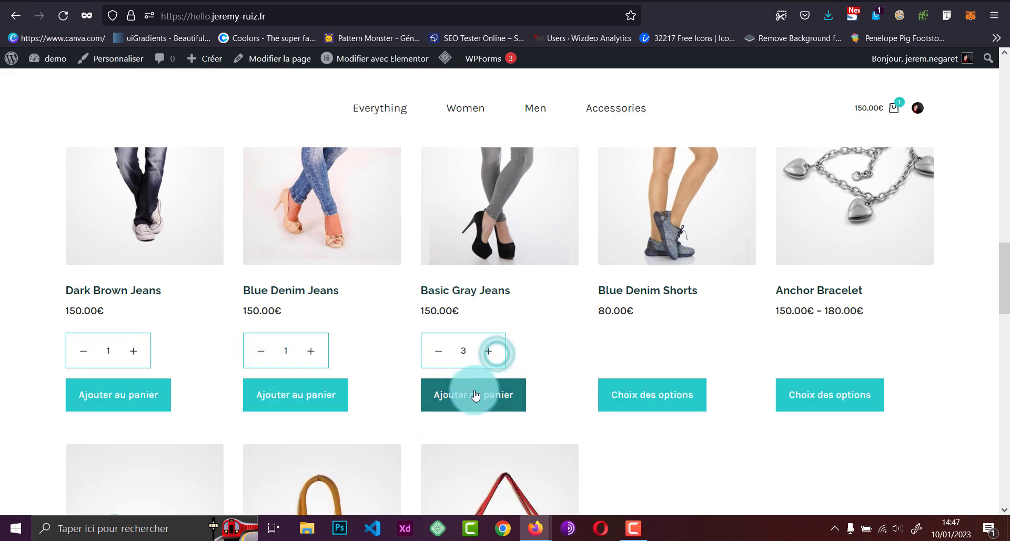
click(468, 395)
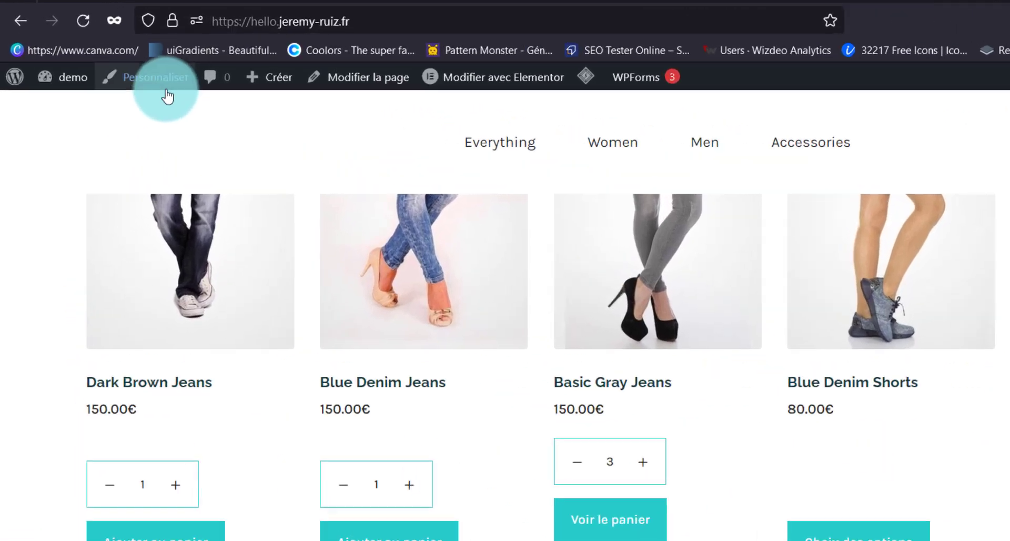
Step: Open the theme customizer's quantity input settings (Entrée de la quantité) within the general WooCommerce options
click(240, 127)
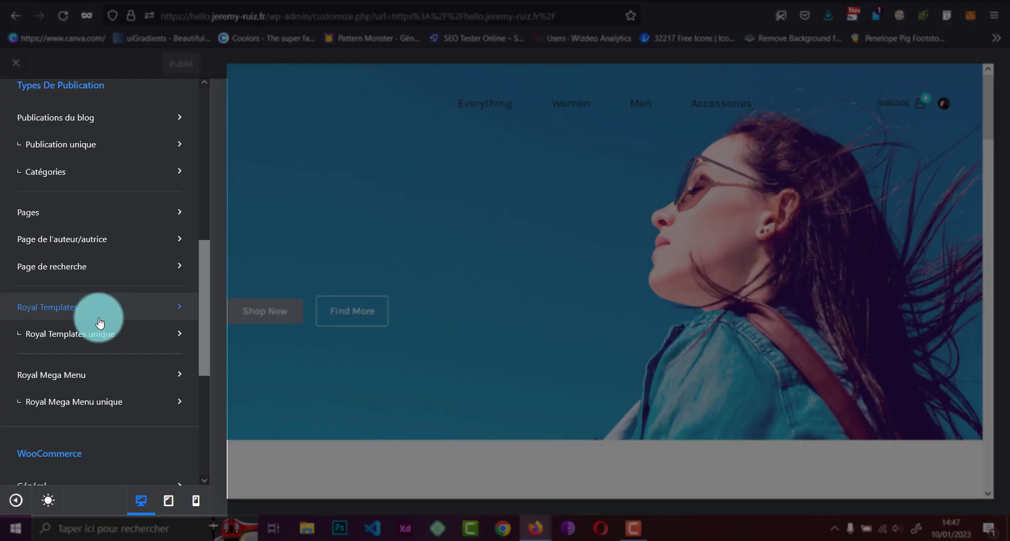
scroll(99, 323, down, 5)
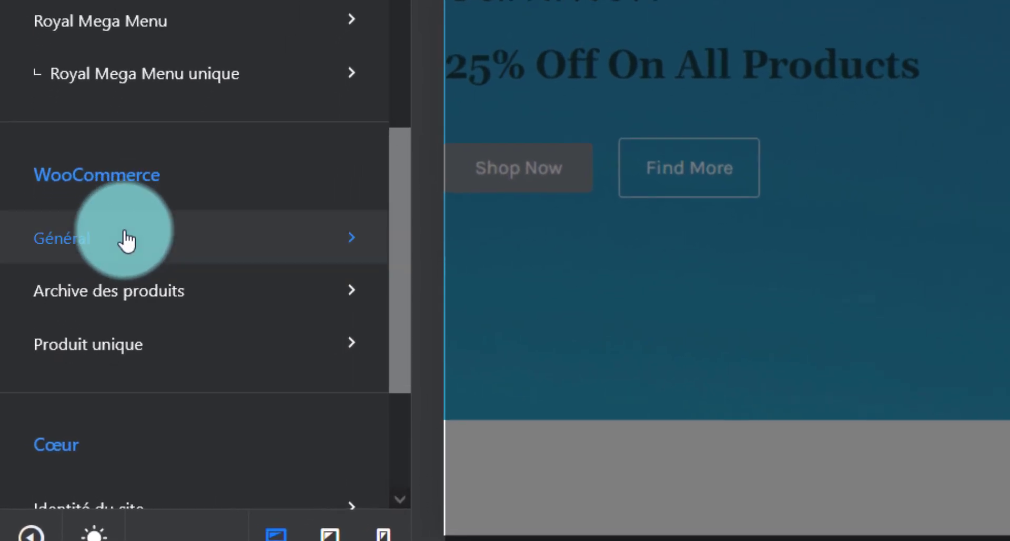
click(126, 239)
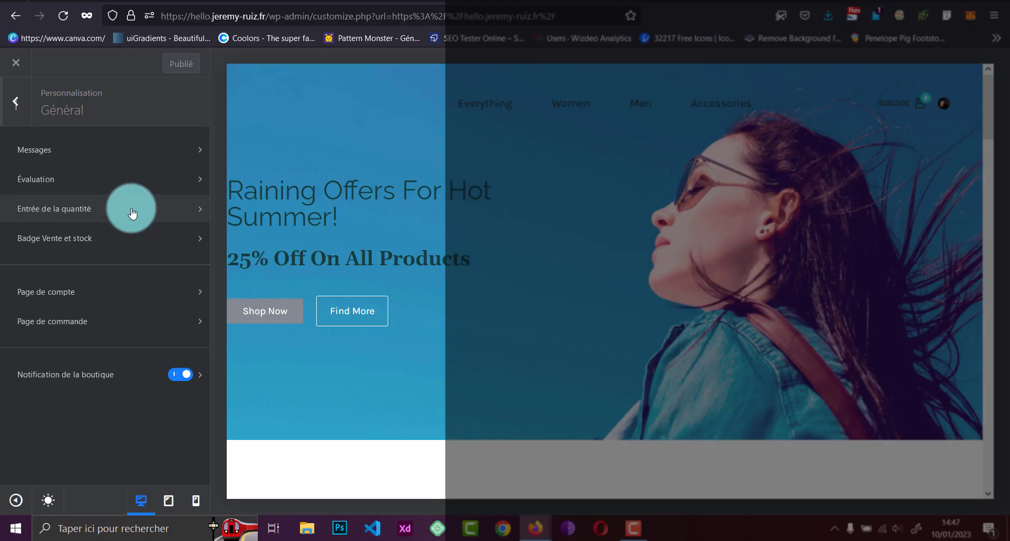
click(132, 212)
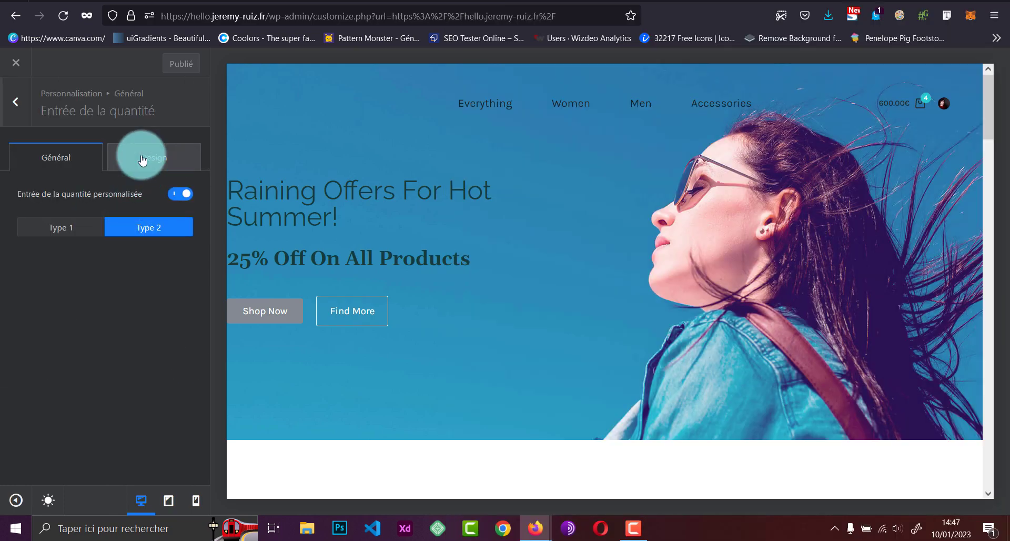
Step: Set the custom quantity input style to Type 1 while previewing it under the Featured Products
scroll(493, 303, down, 8)
scroll(493, 303, down, 3)
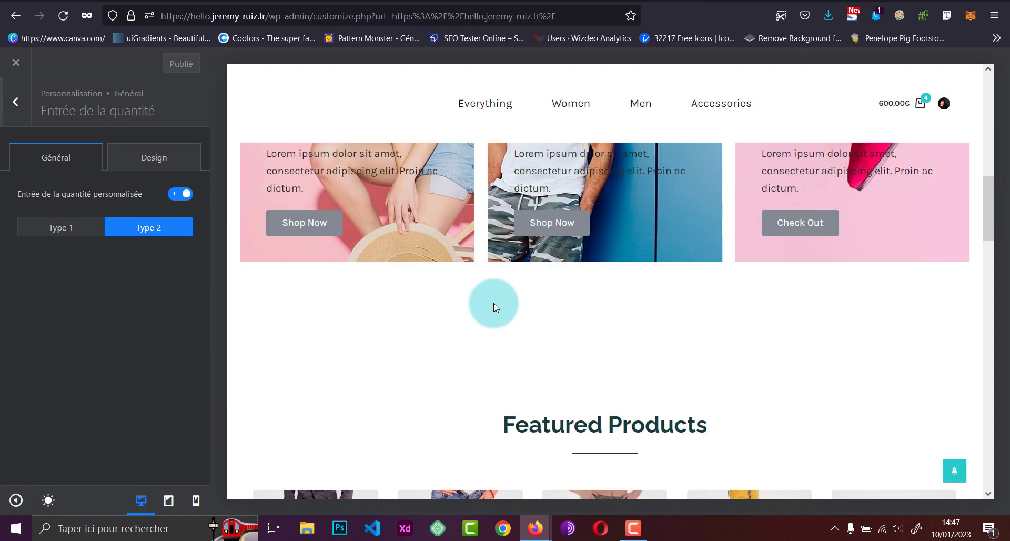
scroll(494, 304, down, 4)
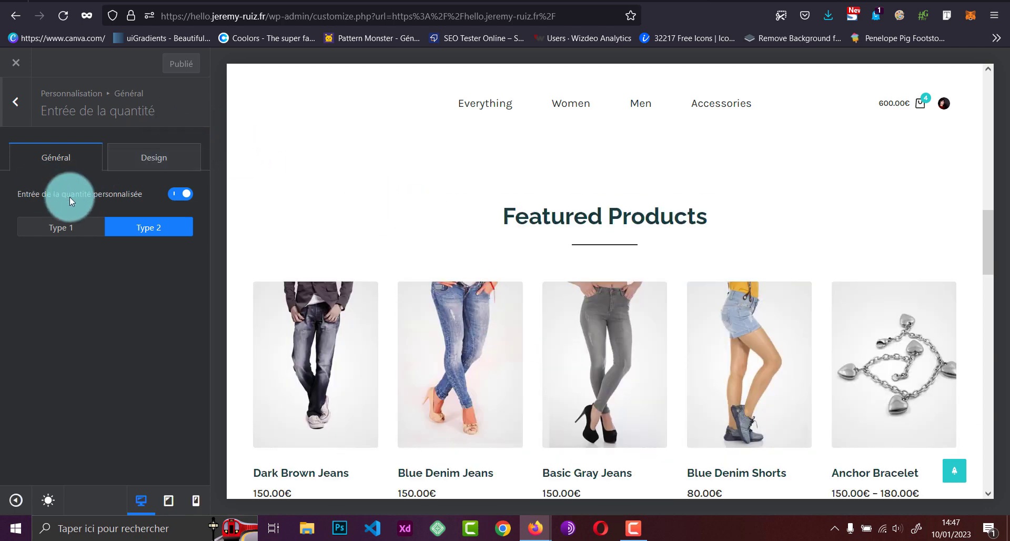
scroll(435, 220, down, 4)
scroll(434, 220, down, 3)
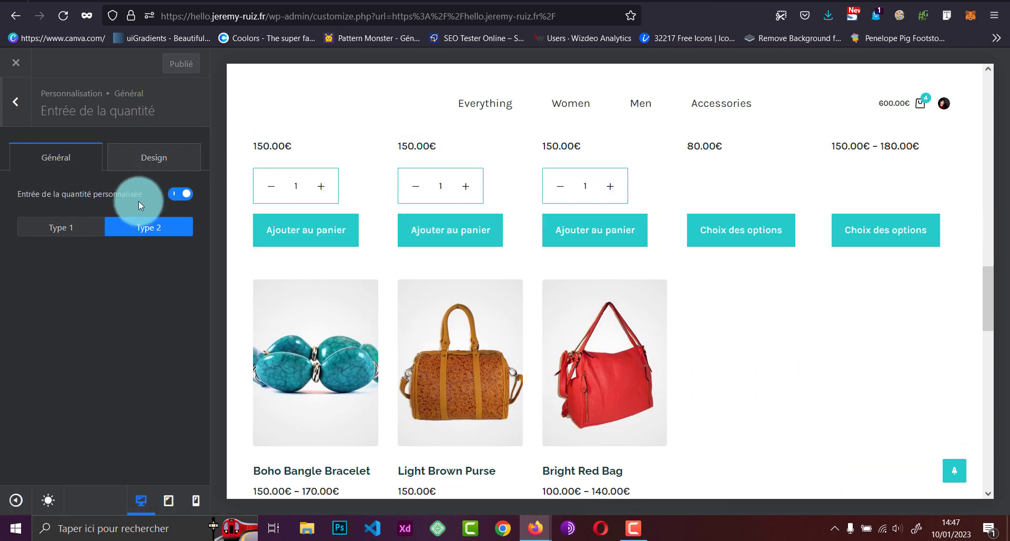
click(86, 228)
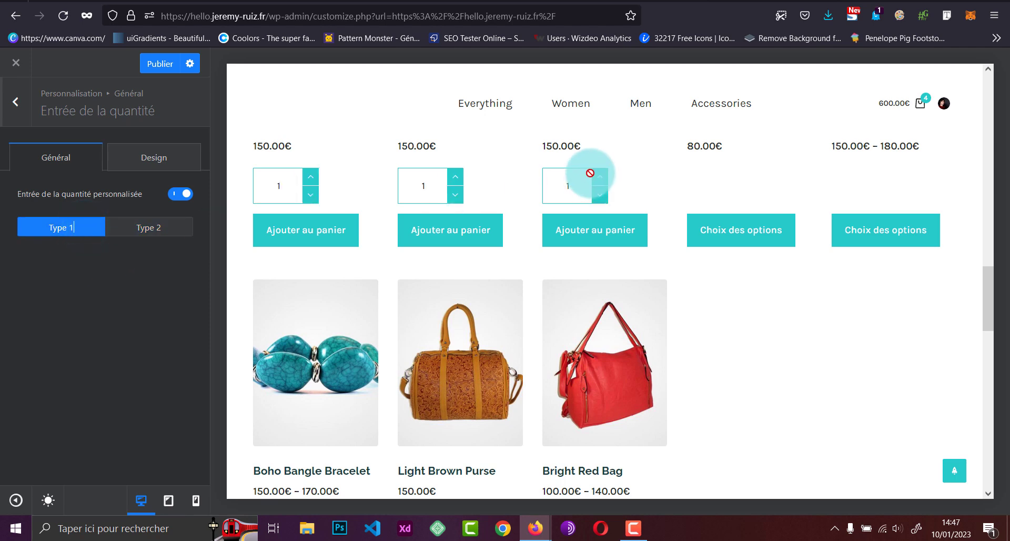
Step: Look over the quantity input's design options, return to the main customizer options and publish the changes
click(141, 166)
click(84, 157)
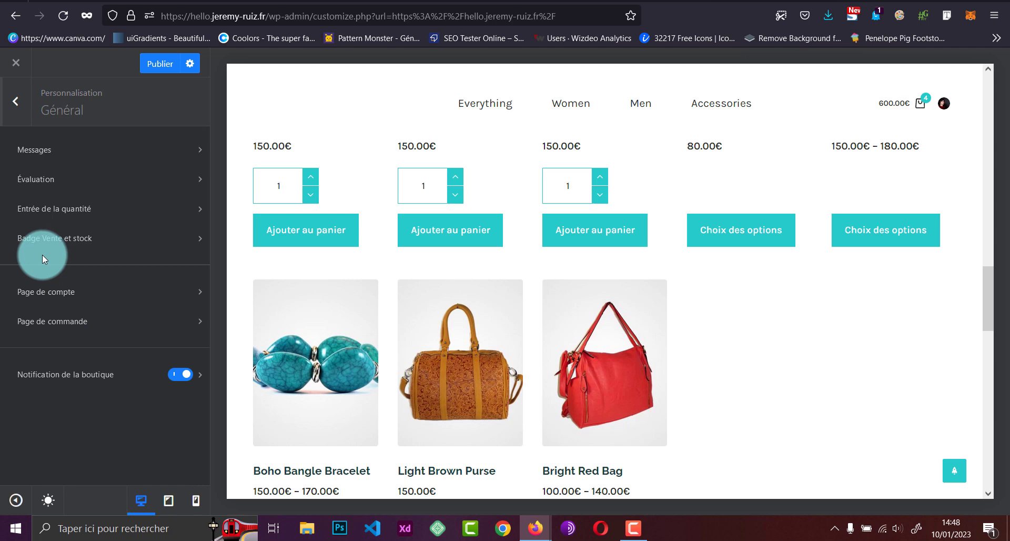
click(29, 114)
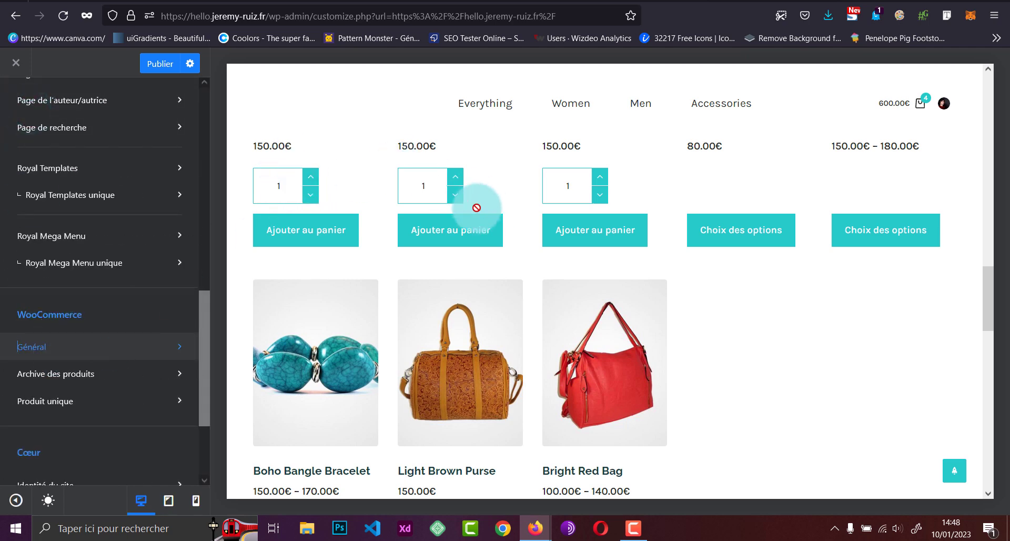
click(162, 64)
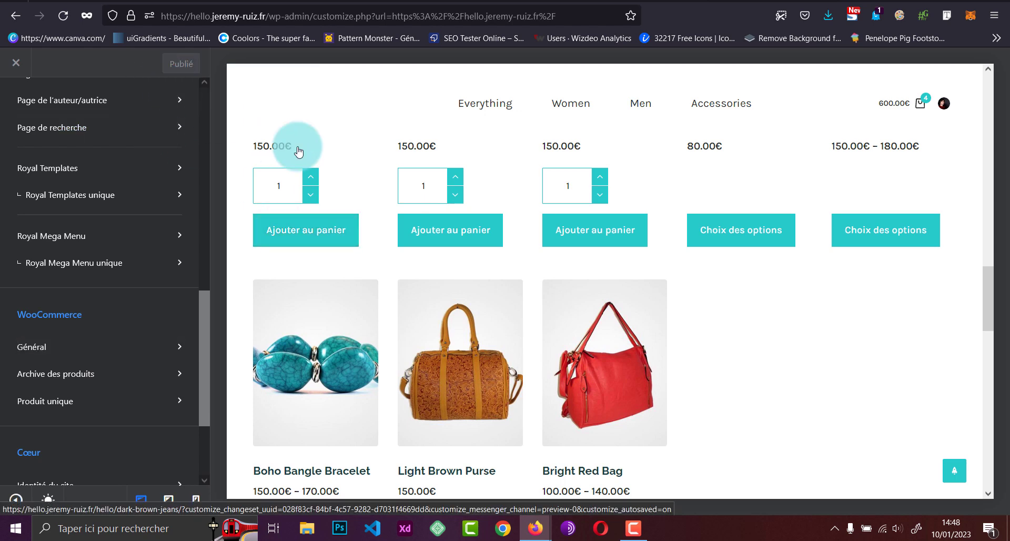
Step: Close the customizer and check the quantity fields under the featured products on the live home page
click(25, 69)
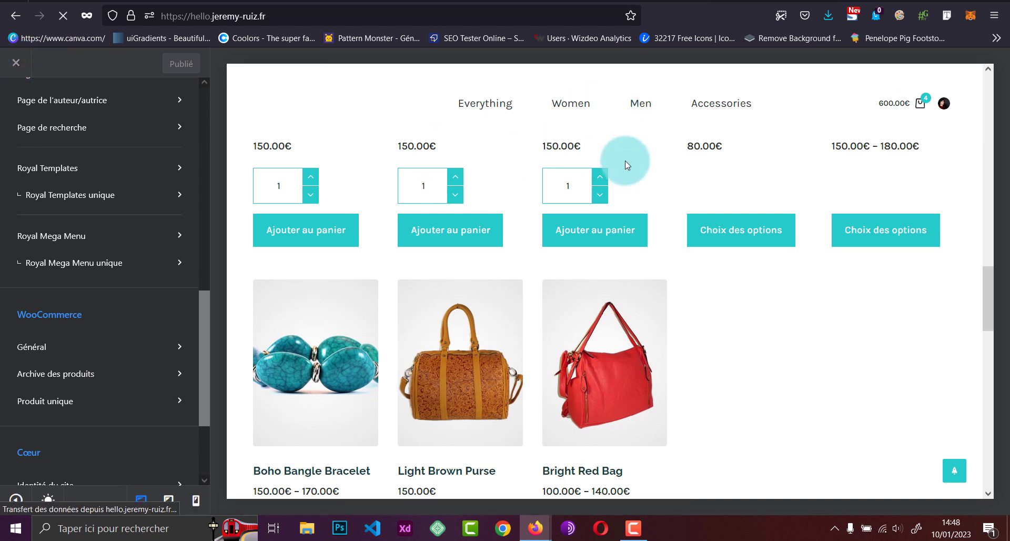
scroll(435, 336, down, 15)
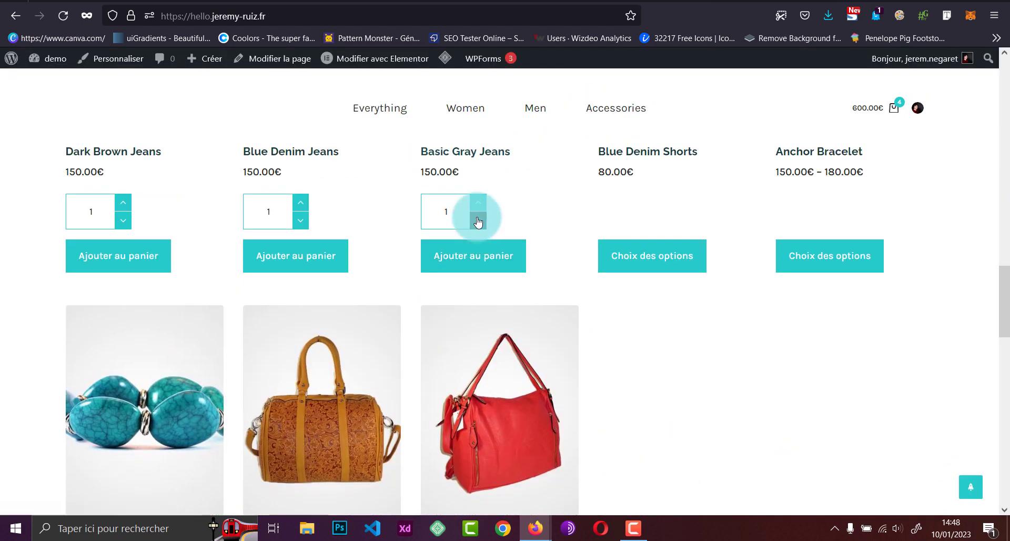
click(467, 196)
Step: Browse the Everything store page, inspect the quantity field on the Bright Gold Purse With Chain product page, and return to the store
click(380, 108)
scroll(439, 189, down, 10)
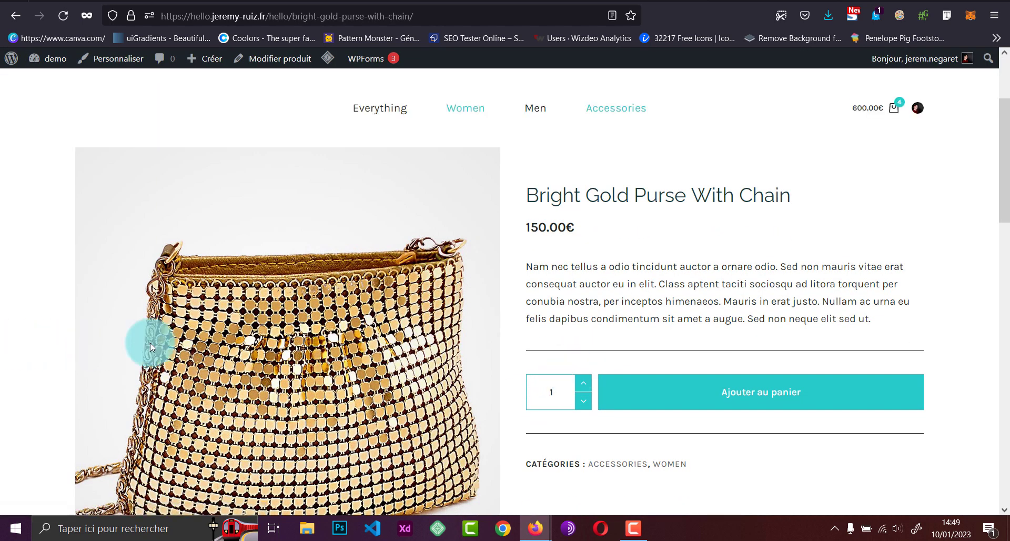
scroll(292, 345, down, 4)
key(alt+Left)
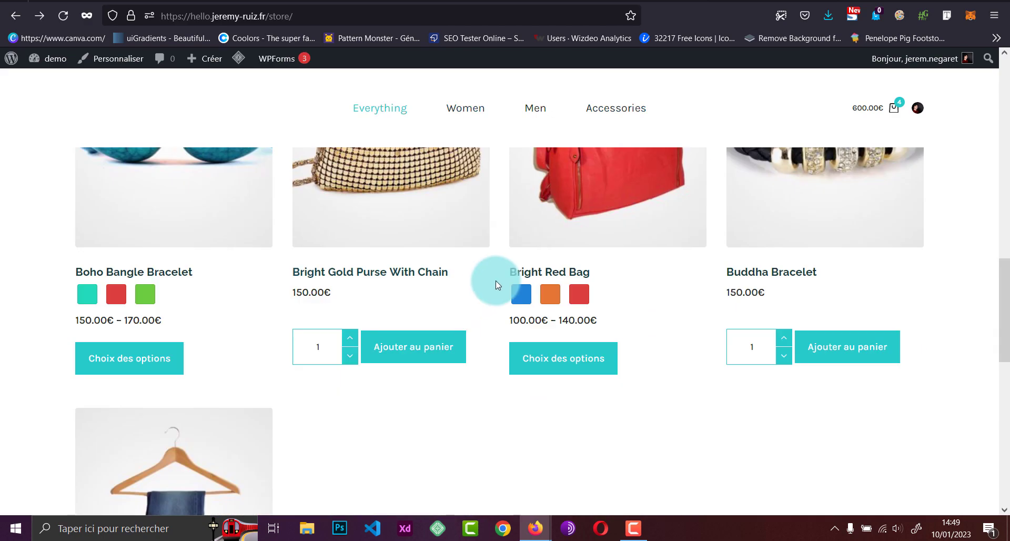
Step: Preview the colour swatches of the Bright Red Bag and the Boho Bangle Bracelet on the store page
click(553, 295)
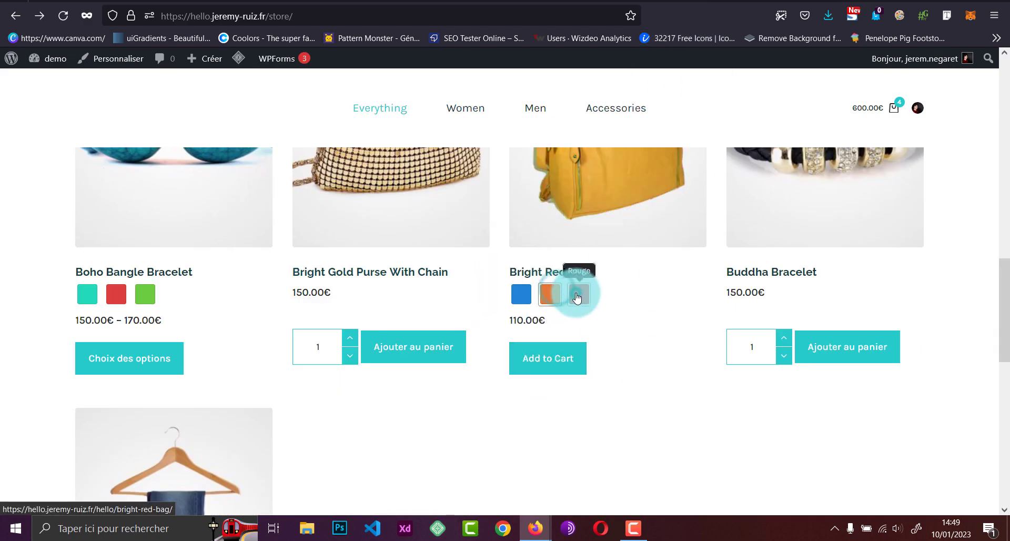
click(527, 298)
click(550, 294)
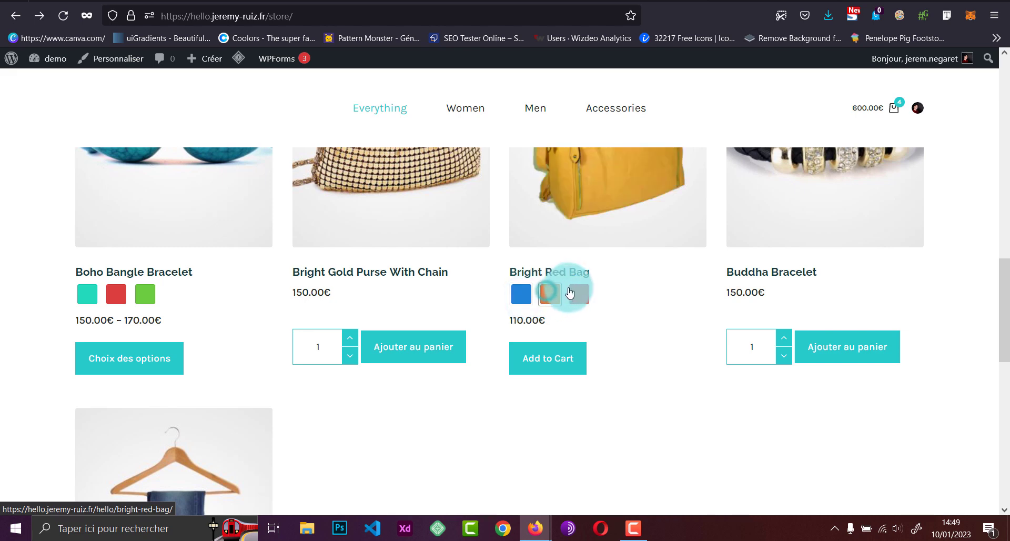
click(574, 292)
click(116, 294)
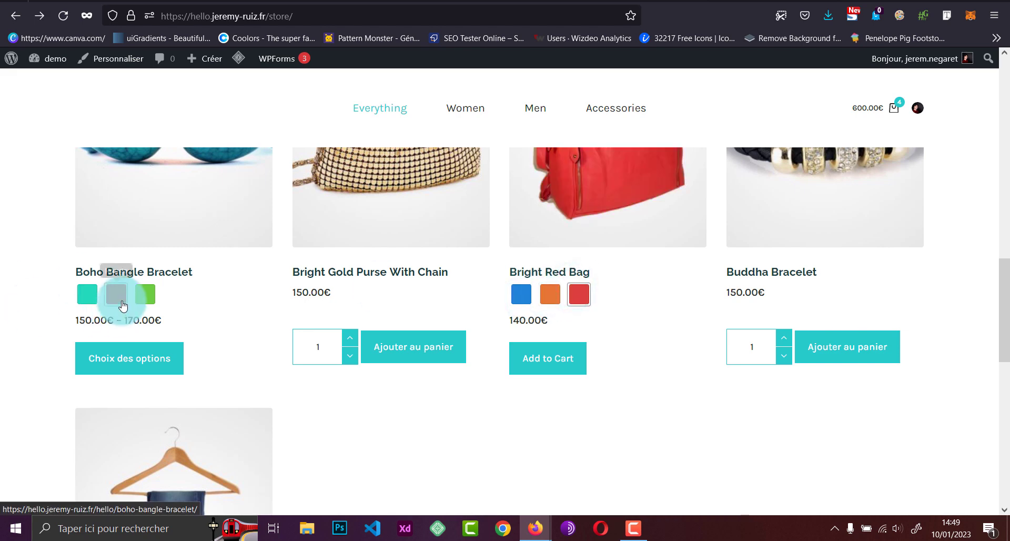
click(144, 296)
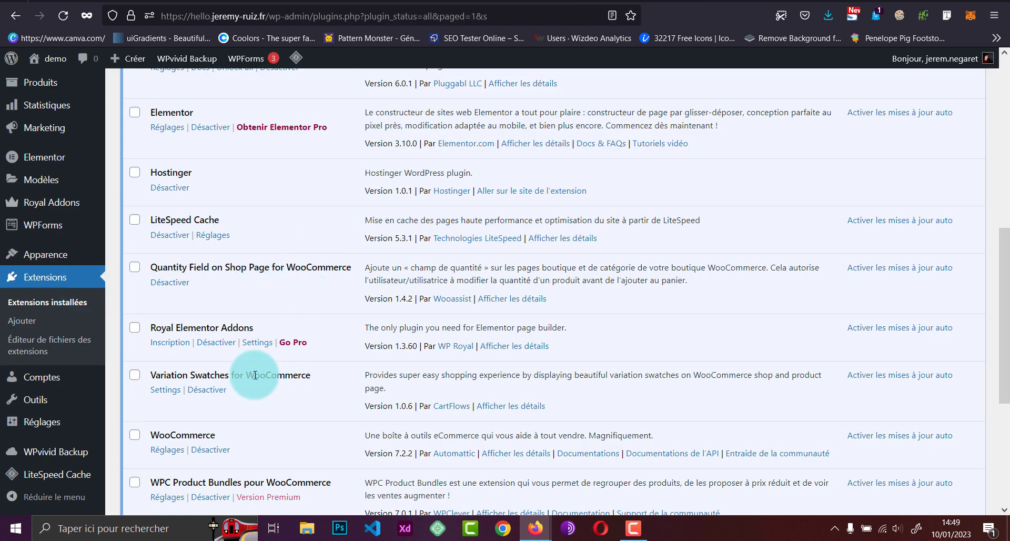
Step: Look over the Variation Swatches extension in the installed plugins, and add the red Boho Bangle Bracelet to the cart from the store page
scroll(274, 284, down, 2)
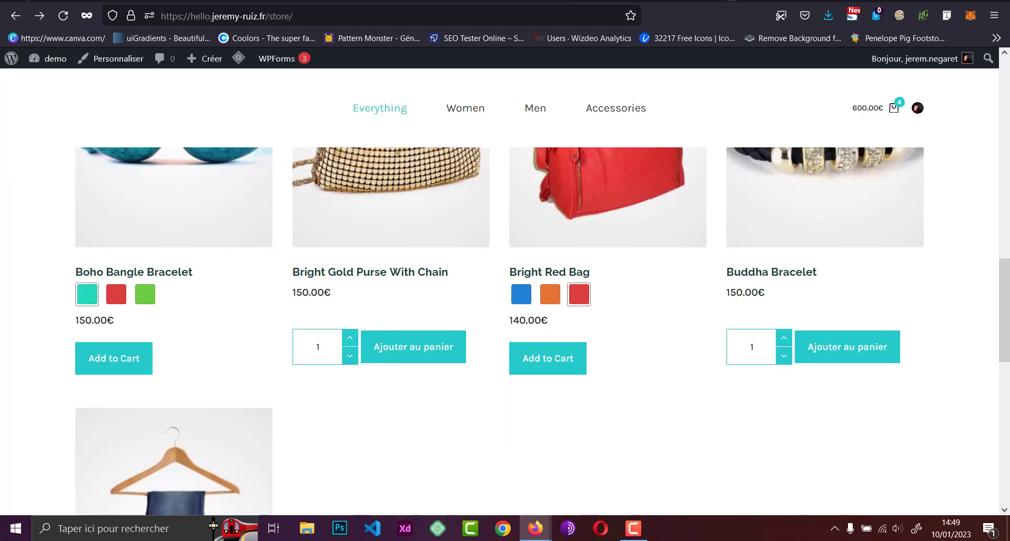
click(591, 196)
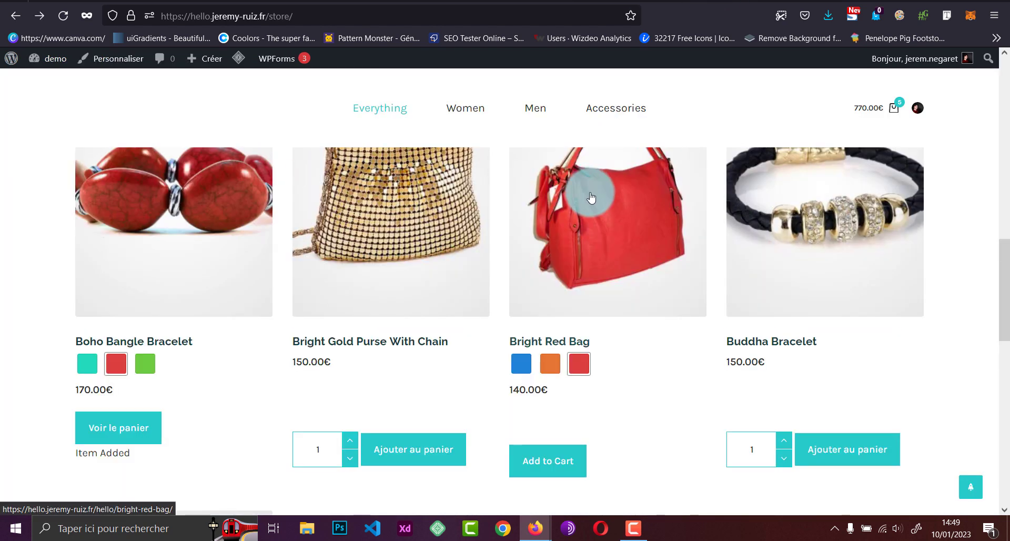
scroll(582, 237, up, 3)
scroll(580, 239, down, 4)
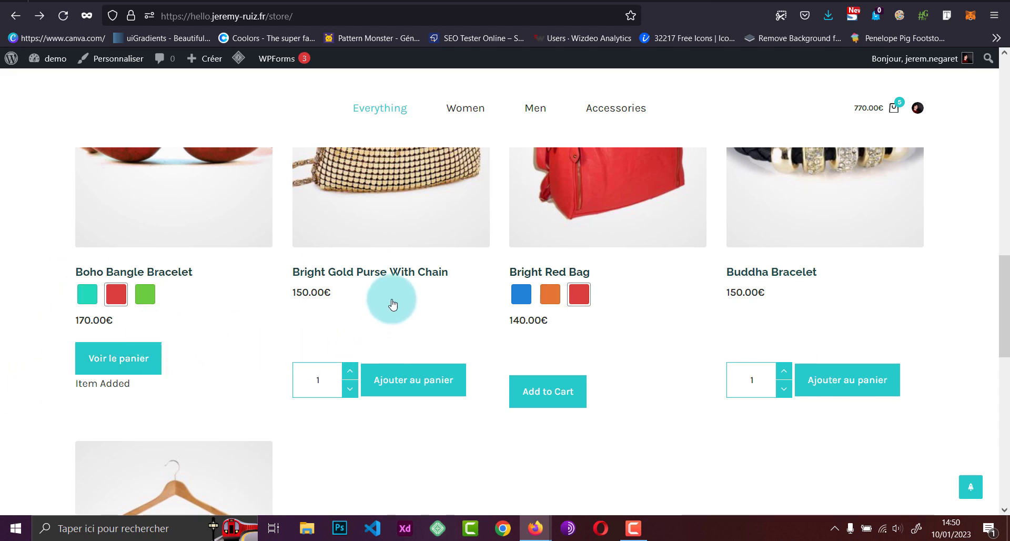
Step: Add one Bright Gold Purse With Chain to the cart from the store page and show the cart preview
click(407, 378)
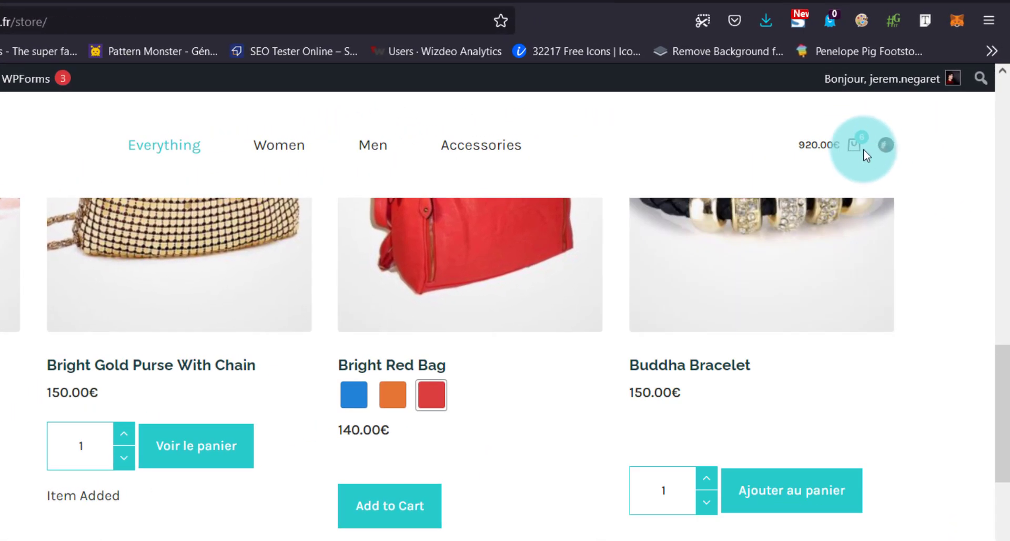
click(860, 150)
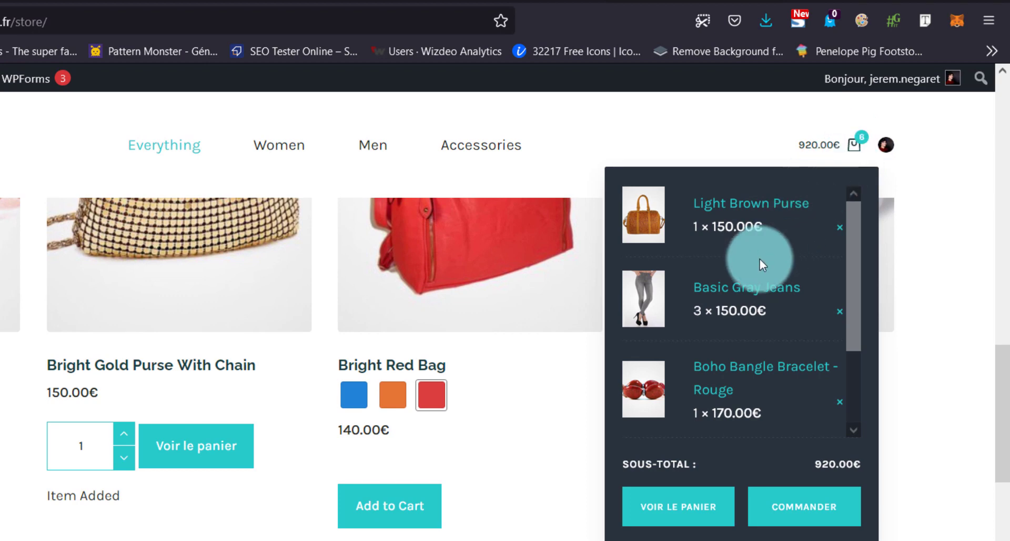
Step: On the feniksu.com home page, add the Pokemon EB12.5 Zénith Suprême Coffret Dresseur d'Elite preorder to the cart
scroll(760, 257, down, 2)
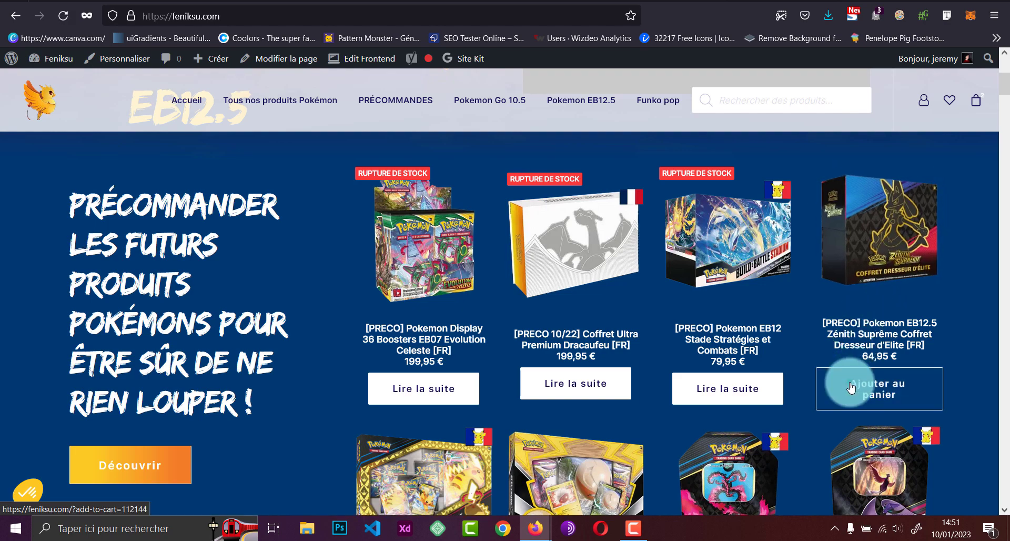
click(851, 388)
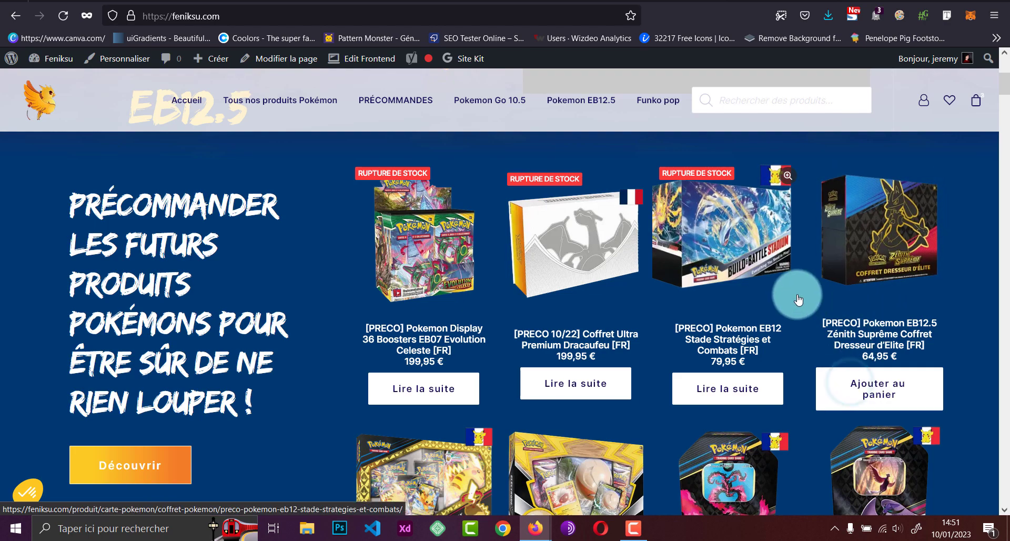